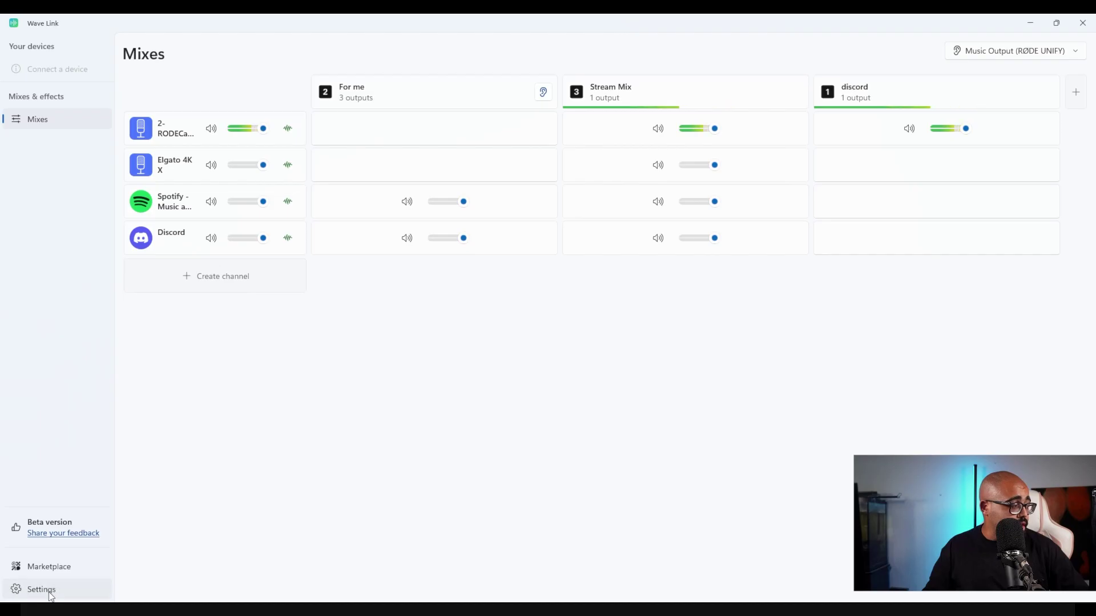
# - Review the VST3 and VST2 plugin folder paths and plugin options in the effects settings, and close the settings
pyautogui.click(56, 594)
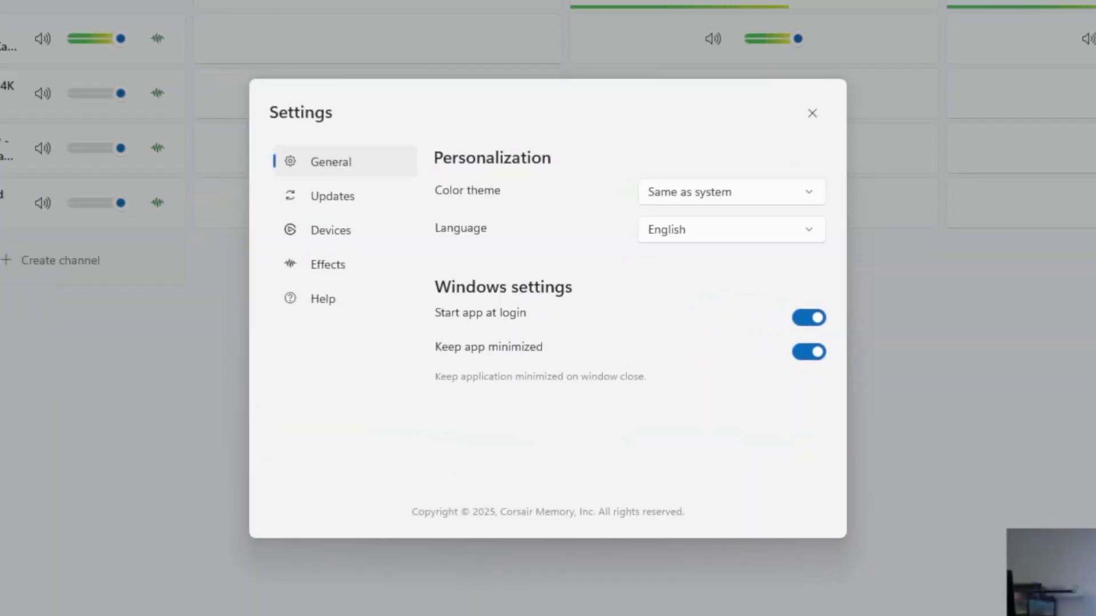
pyautogui.click(328, 264)
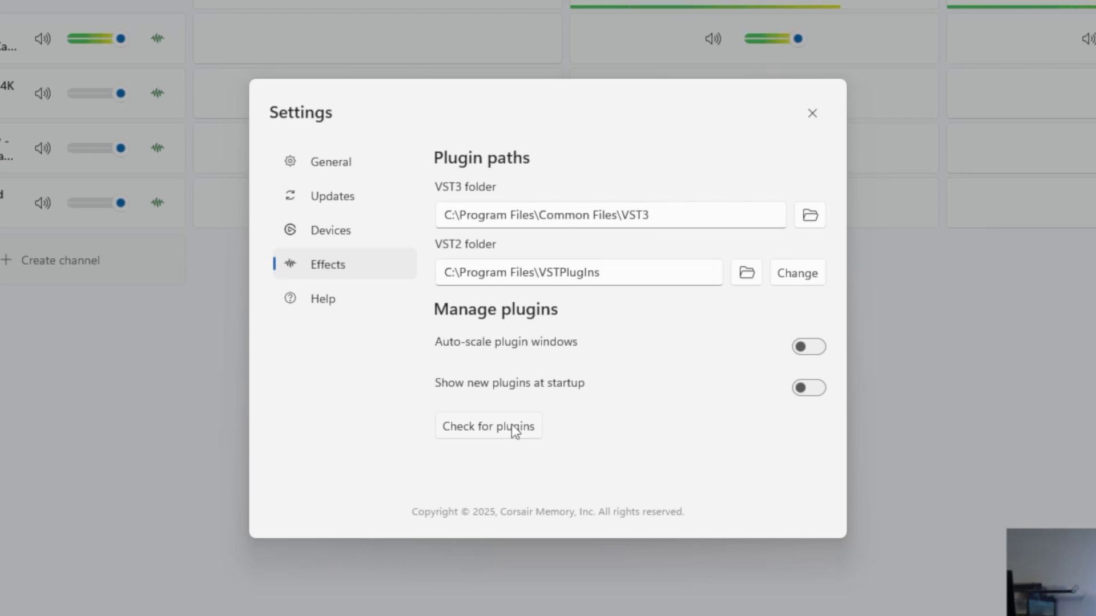
pyautogui.click(812, 113)
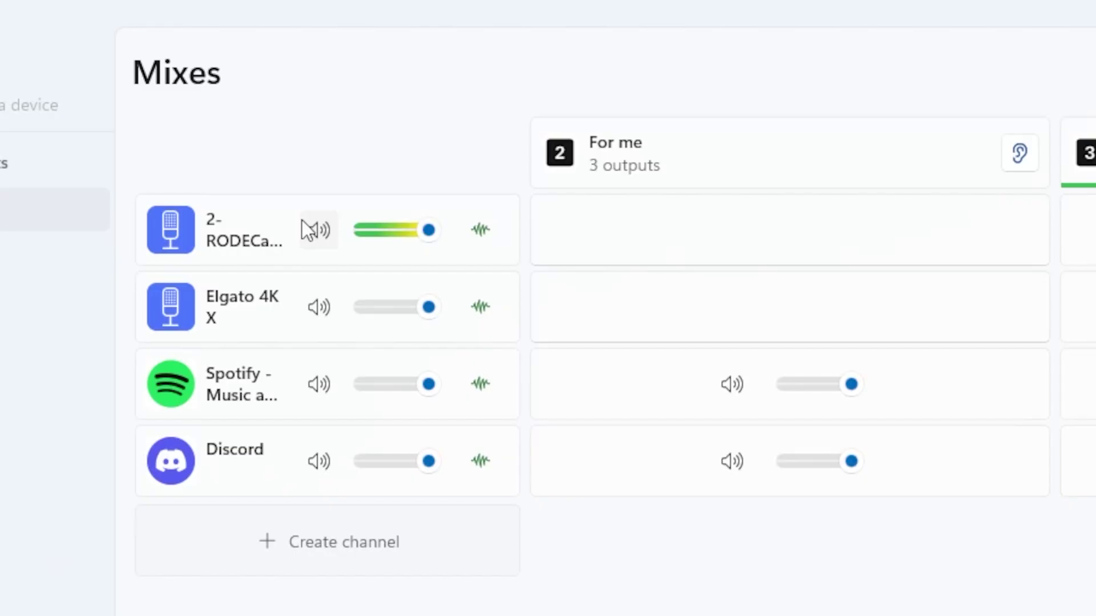
# - Open the RODECaster Duo Secondary channel's effects and examine the ReaGate envelope, detector and output settings
pyautogui.moveTo(215, 231)
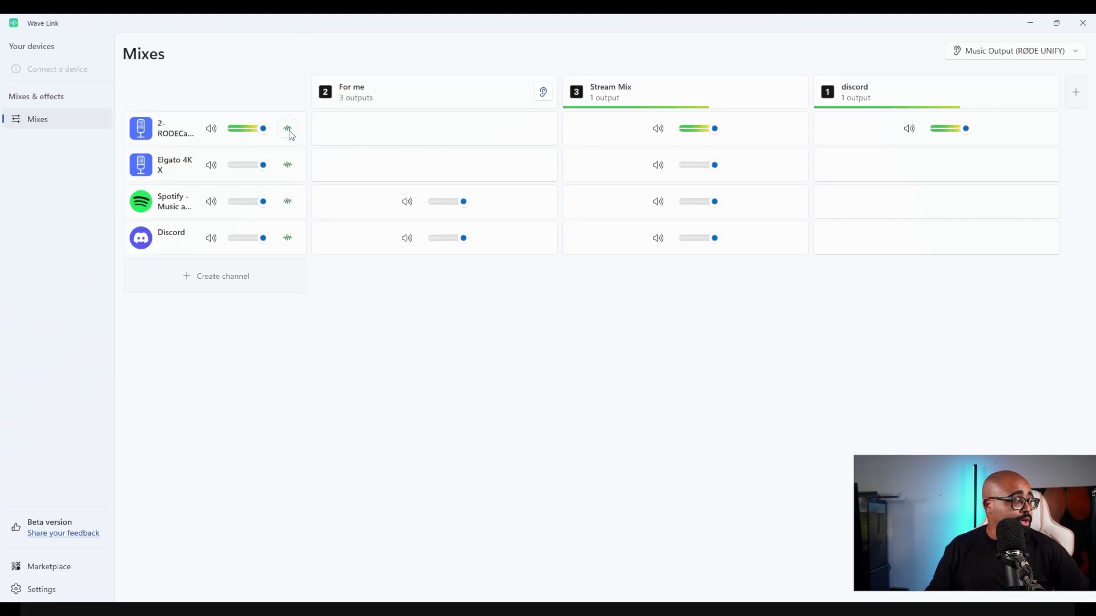
pyautogui.click(288, 130)
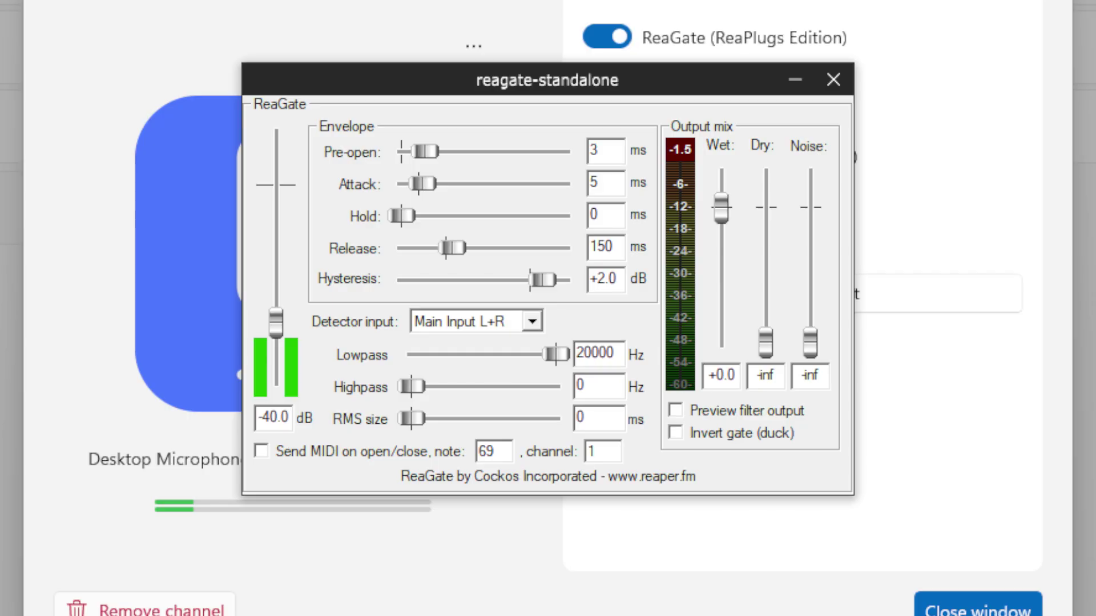
pyautogui.click(795, 79)
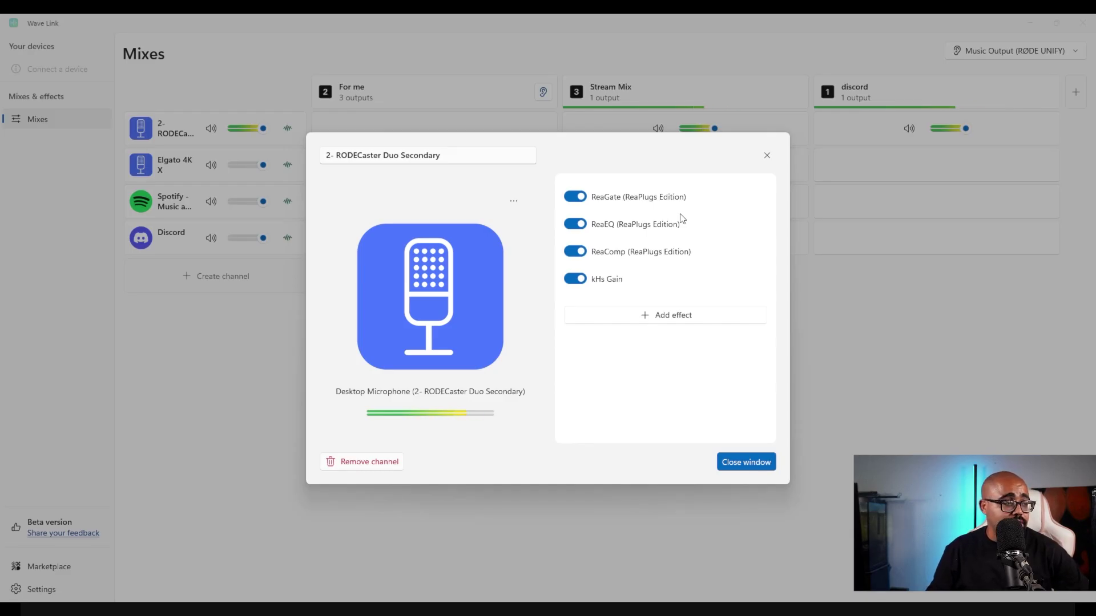
# - Examine bands 1 through 5 of the ReaEQ effect on the RODECaster microphone channel
pyautogui.click(735, 224)
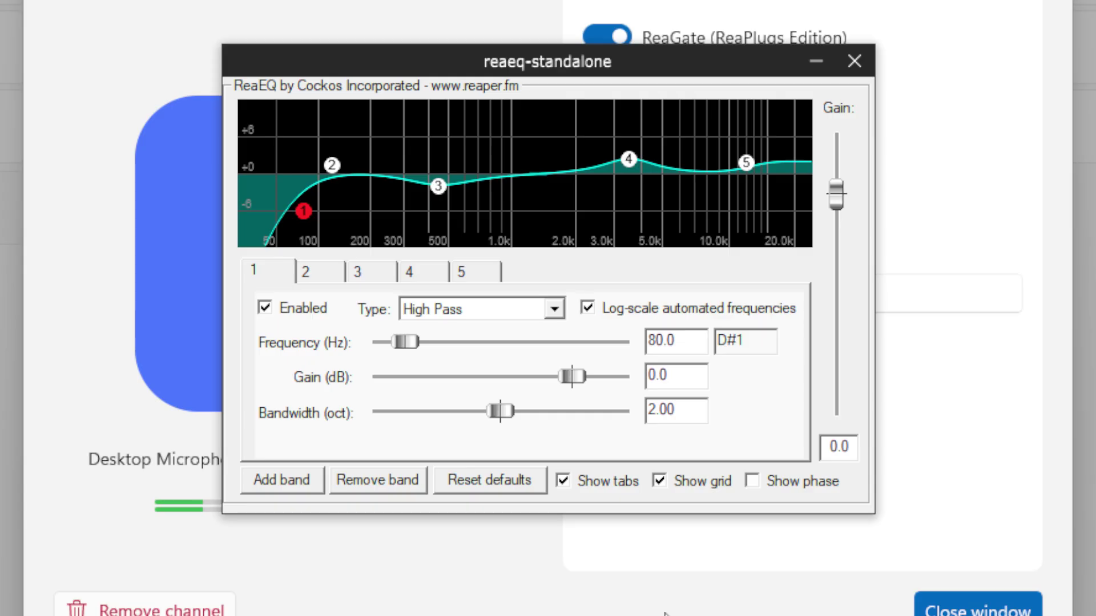
pyautogui.click(325, 170)
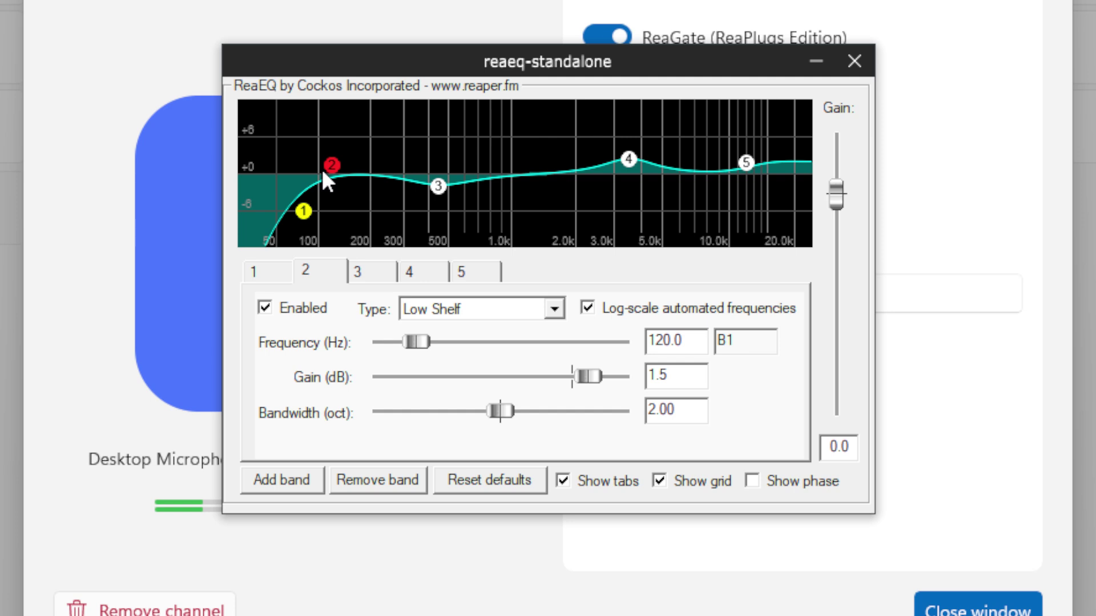
pyautogui.click(439, 186)
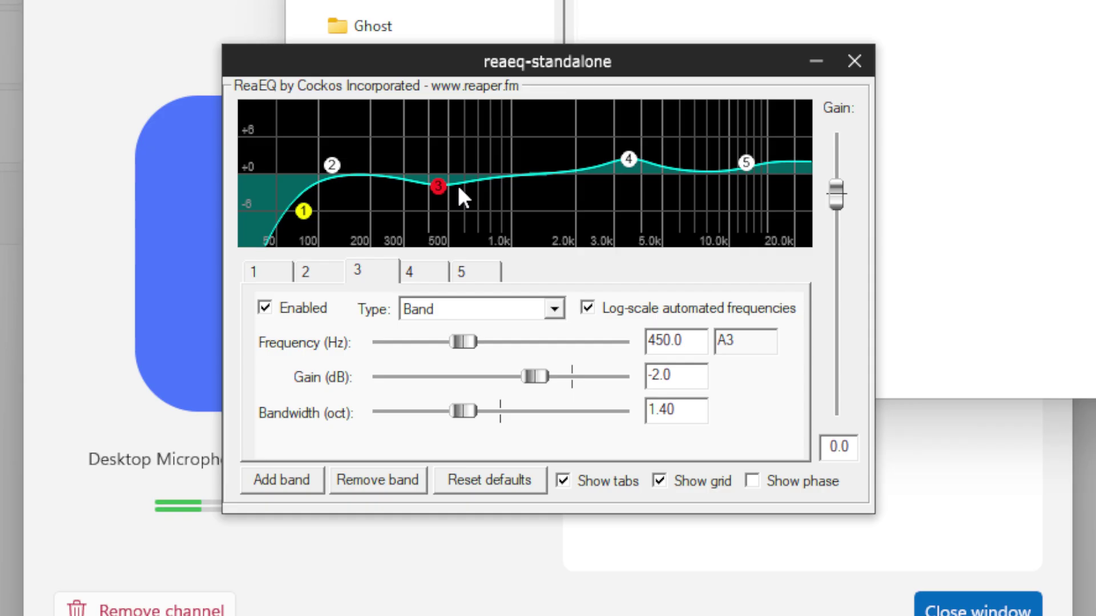
pyautogui.click(420, 271)
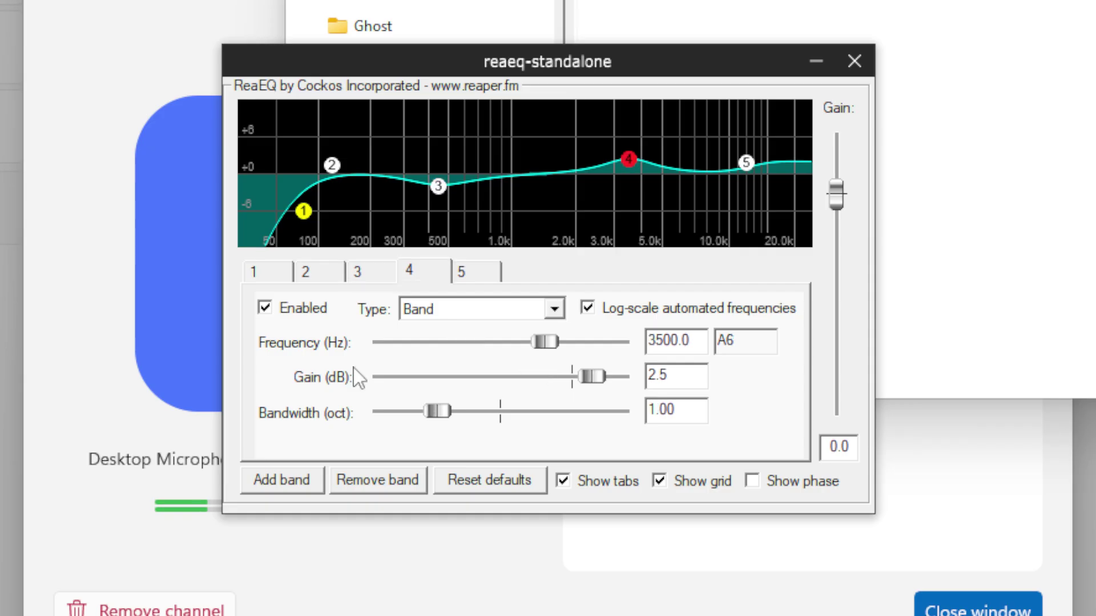
pyautogui.click(747, 163)
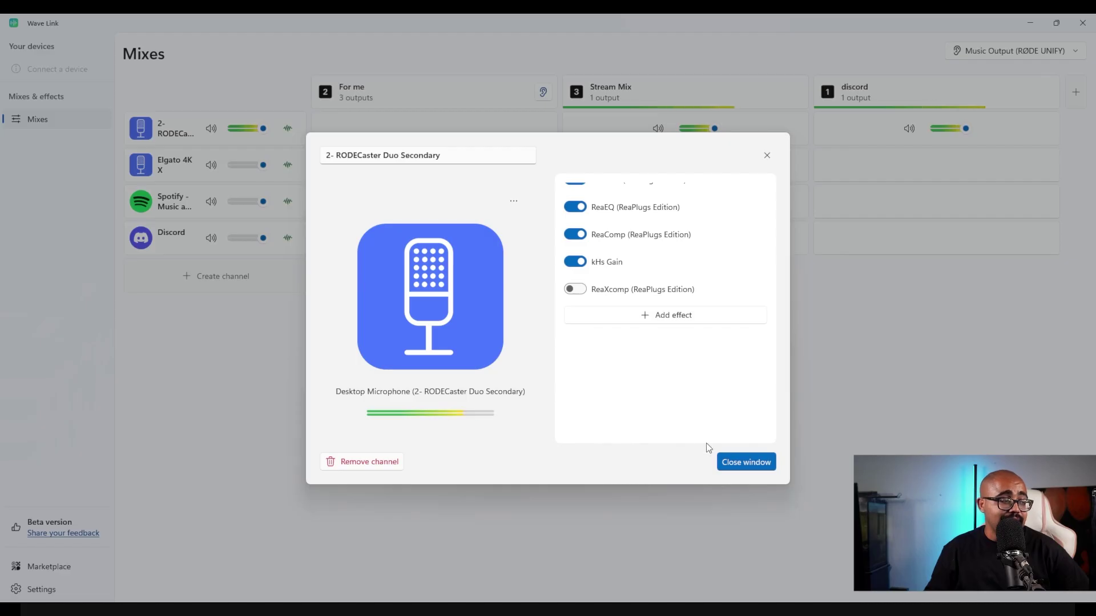
# - Inspect the kHs Gain and kHs Limiter settings on the RODECaster microphone channel
pyautogui.click(736, 260)
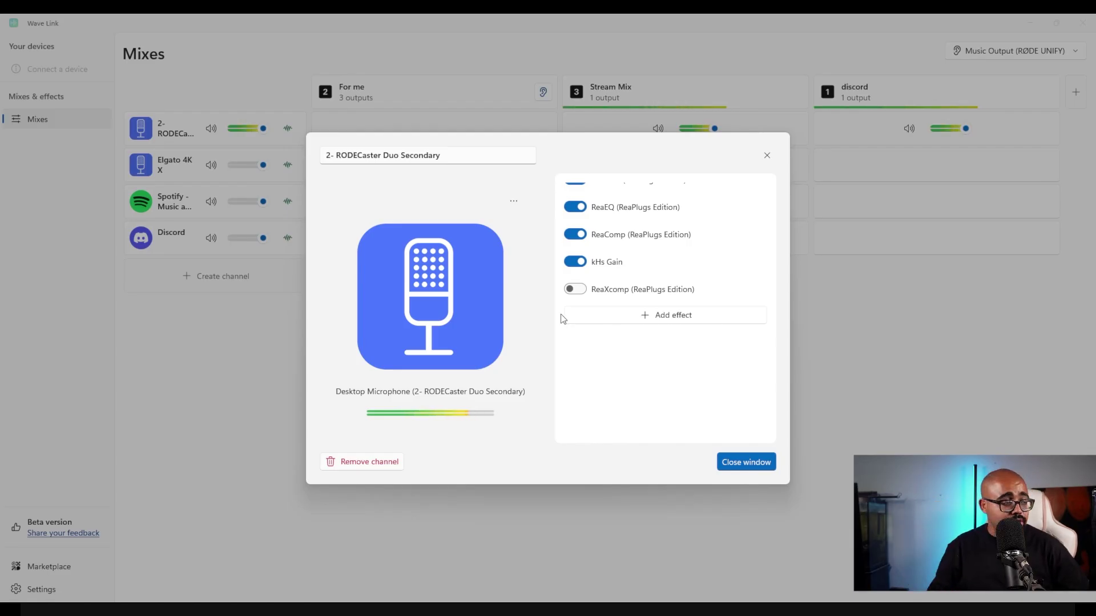
pyautogui.scroll(-2, 608, 247)
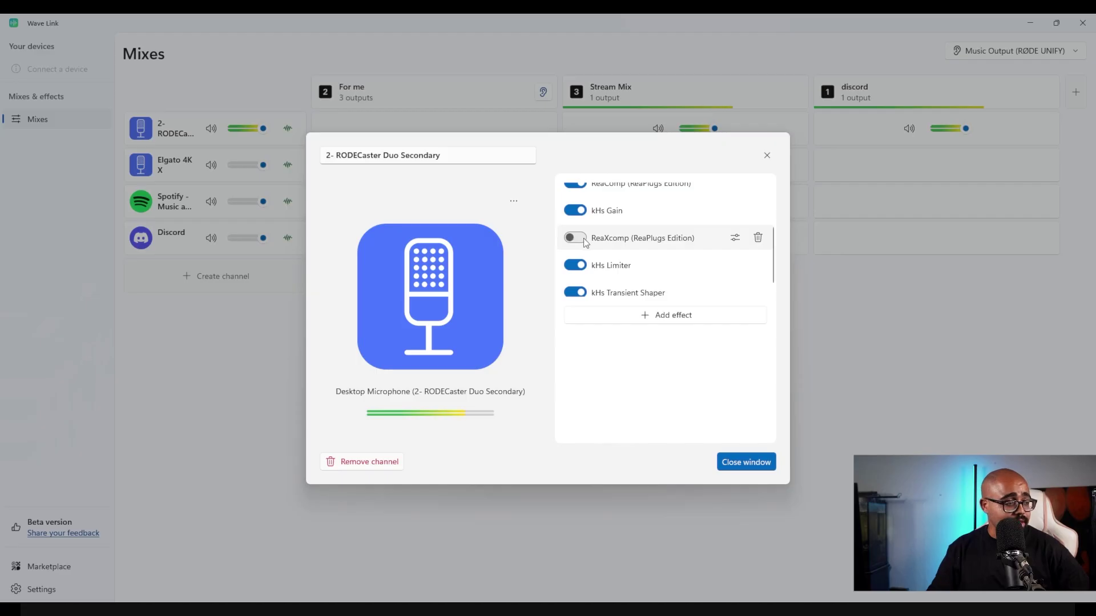
pyautogui.scroll(-1, 573, 251)
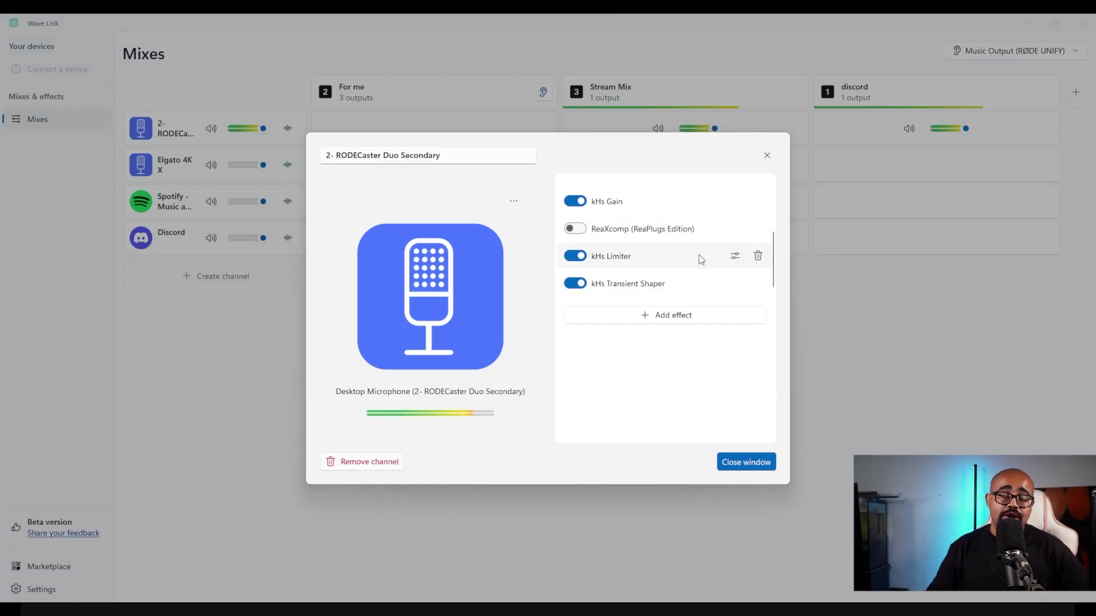
pyautogui.click(736, 256)
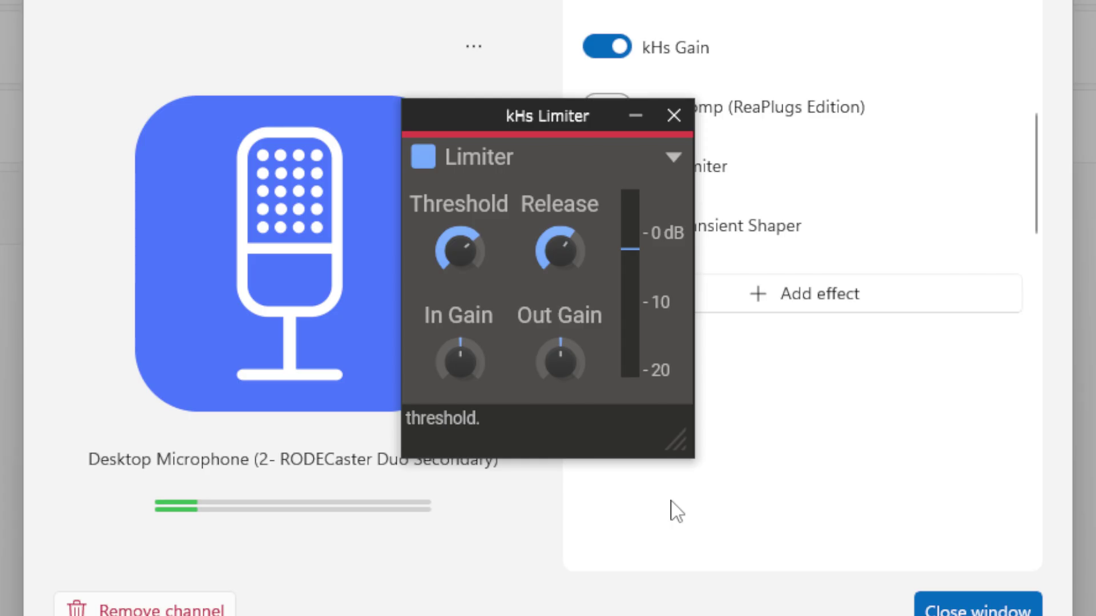
pyautogui.click(670, 501)
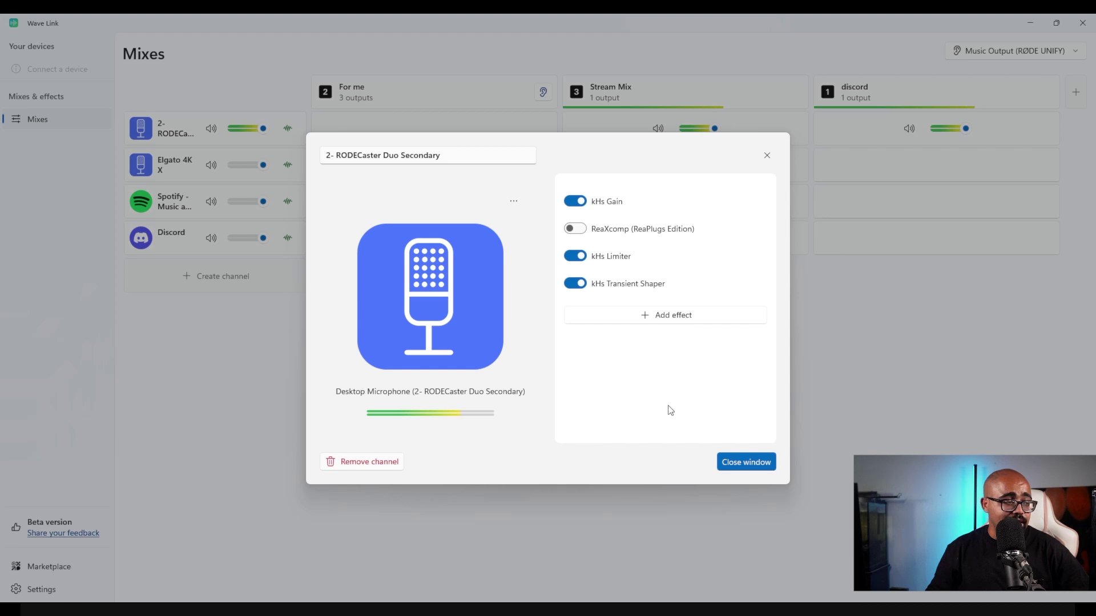
# - Inspect the kHs Transient Shaper settings on the microphone channel and close the channel window
pyautogui.moveTo(633, 289)
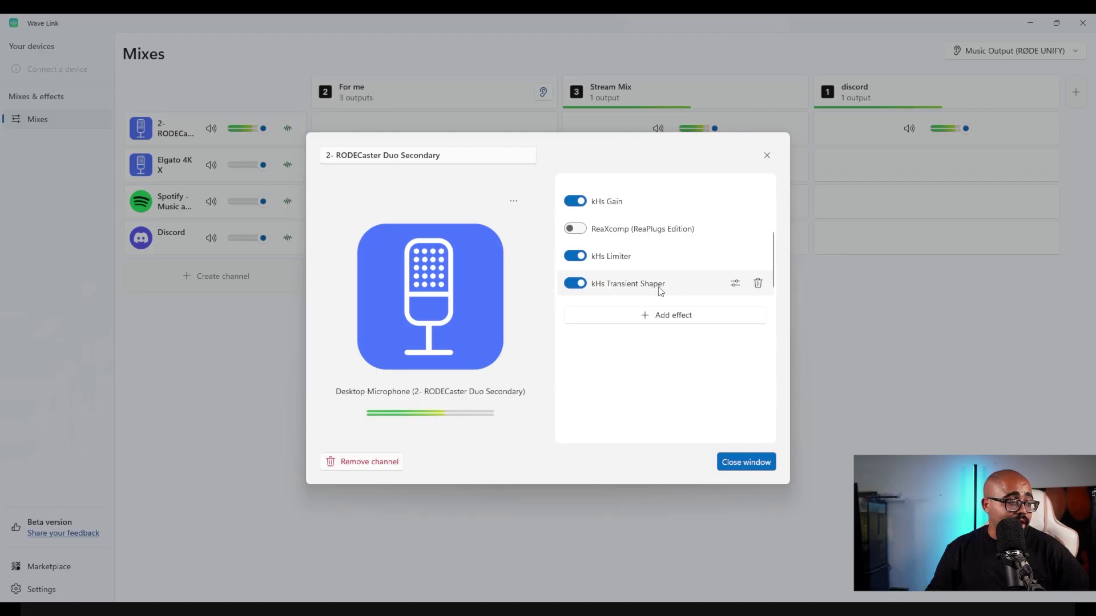
pyautogui.click(734, 284)
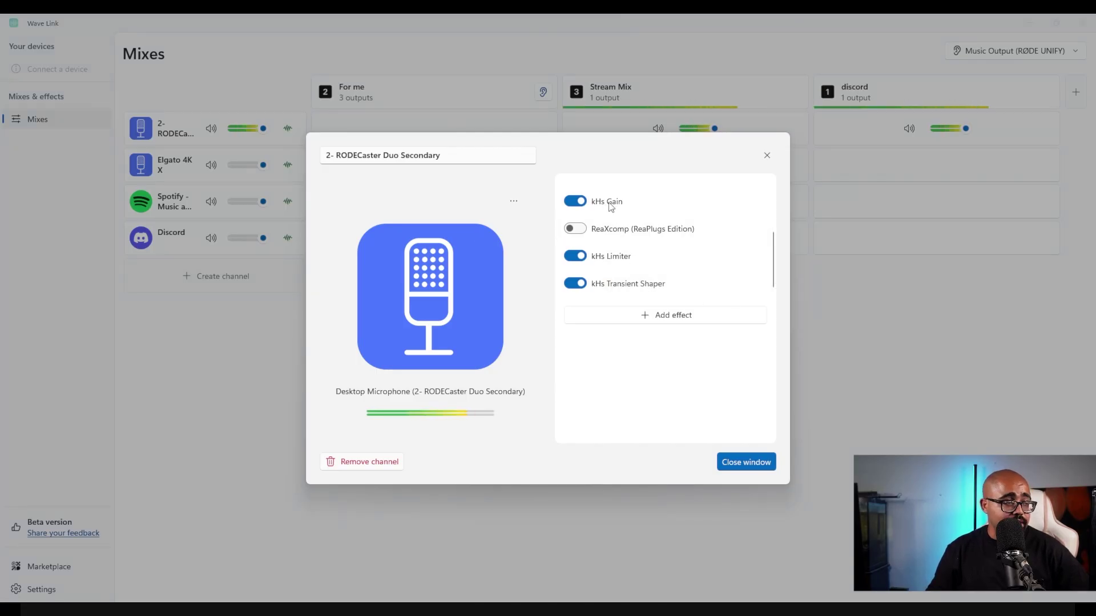
pyautogui.click(767, 155)
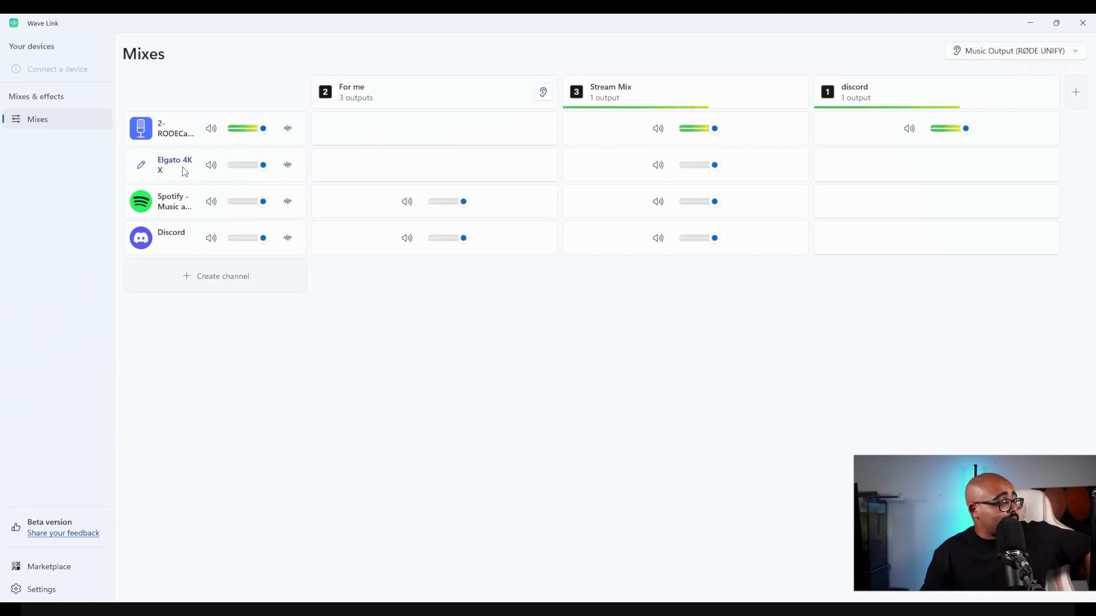
# - Inspect the kHs Limiter settings on the Elgato 4K X channel and close the channel window
pyautogui.click(286, 167)
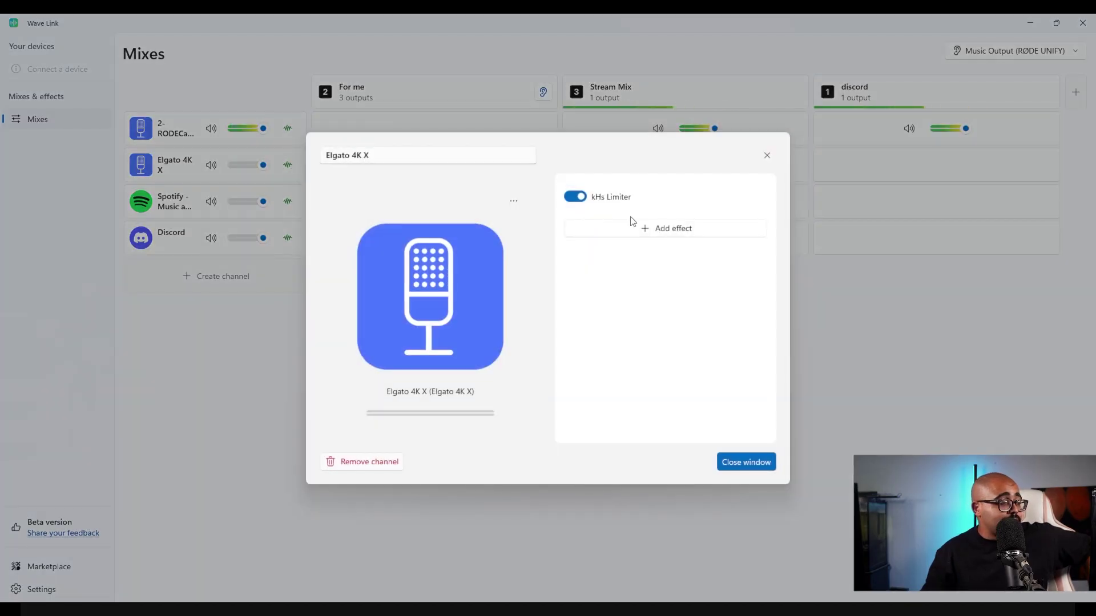
pyautogui.click(614, 199)
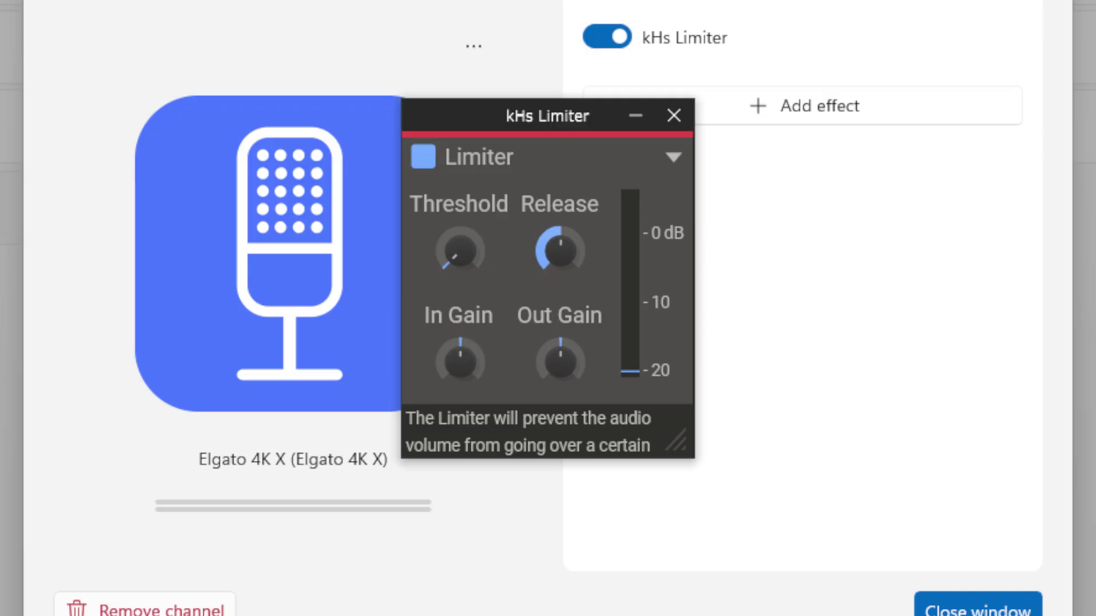
pyautogui.click(674, 116)
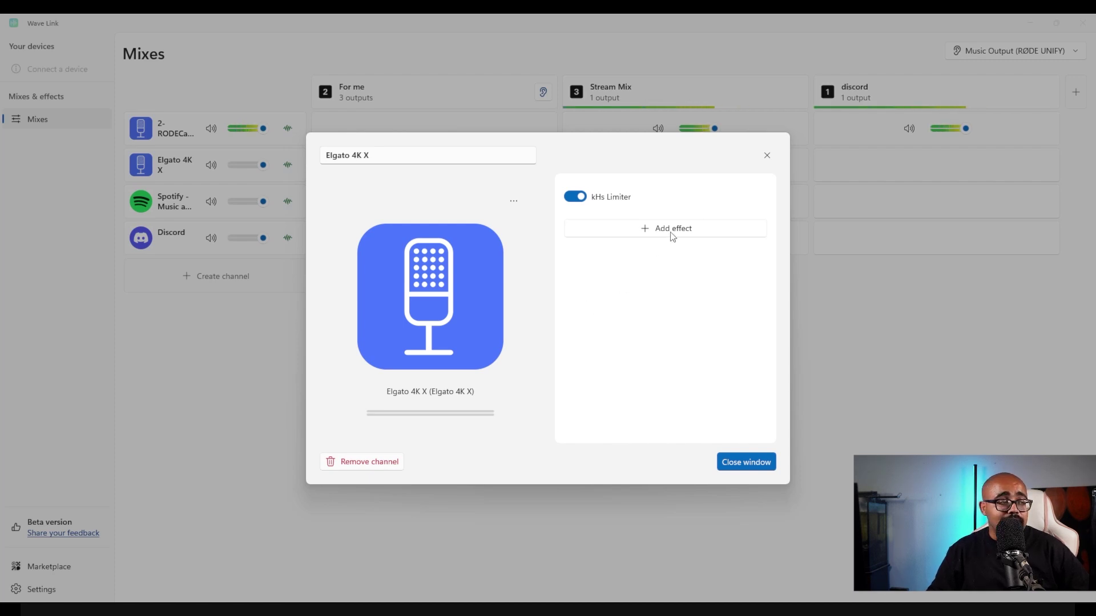
pyautogui.click(767, 155)
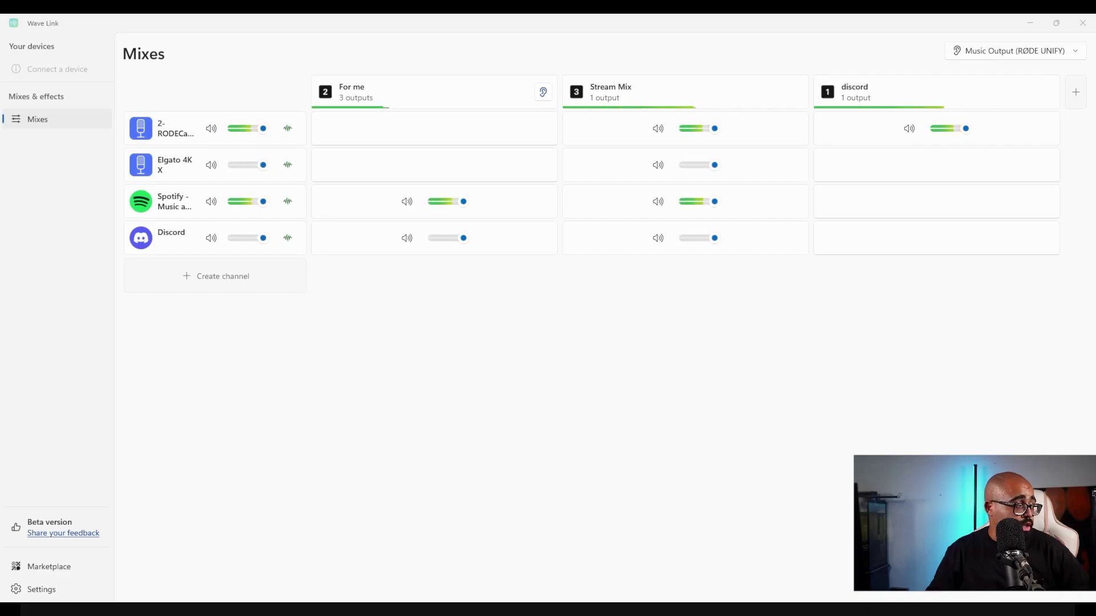
# - Examine ReaEQ bands 1 through 4 and the ReaComp effect on the Spotify channel, and close its window
pyautogui.click(288, 201)
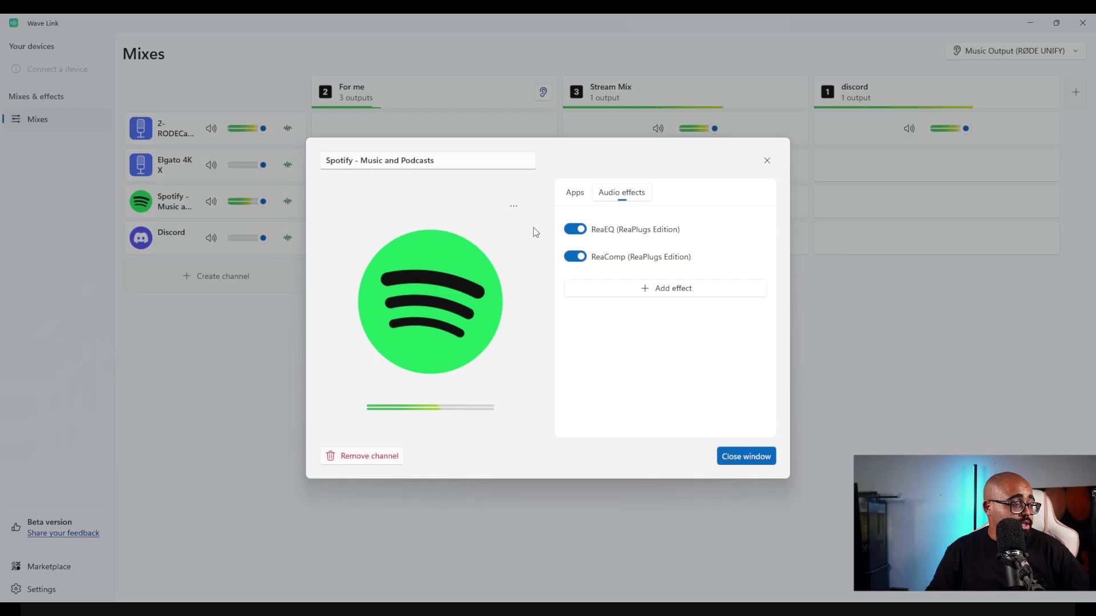
pyautogui.moveTo(663, 234)
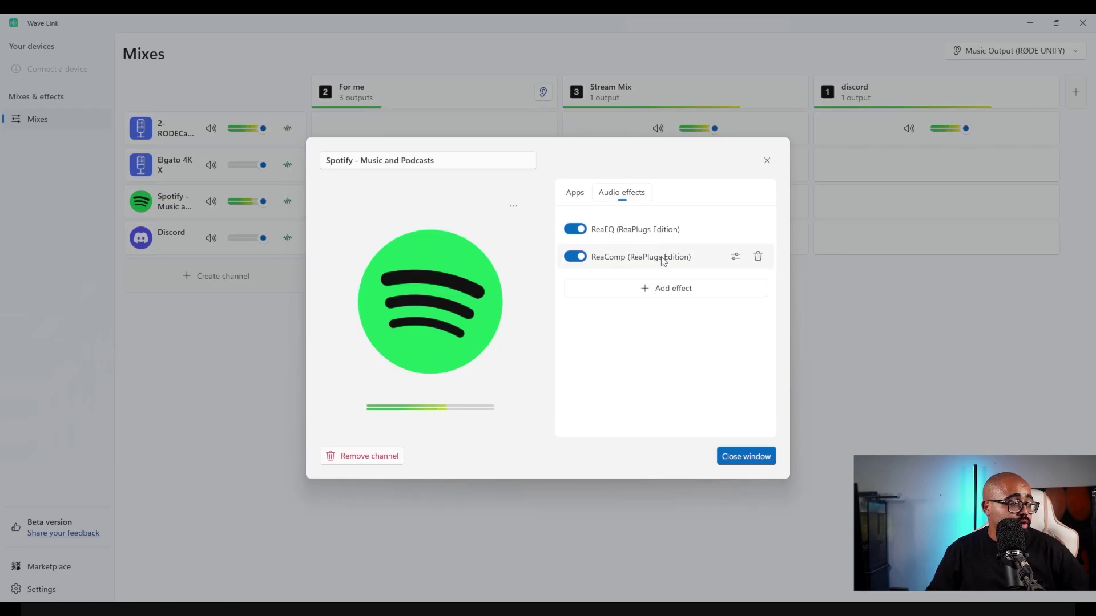
pyautogui.click(737, 229)
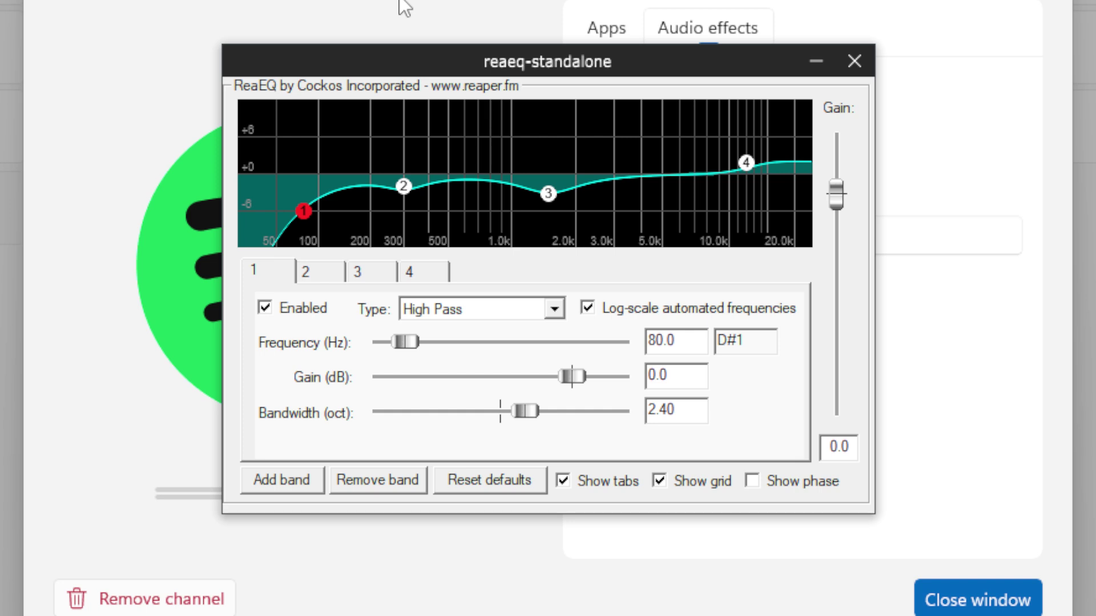
pyautogui.click(403, 186)
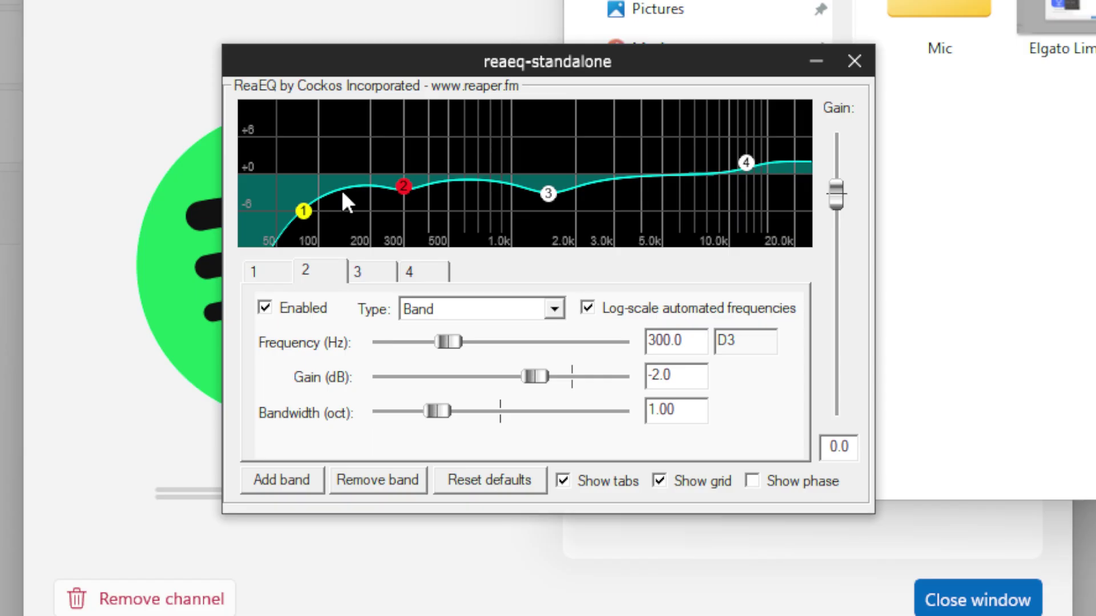
pyautogui.click(548, 194)
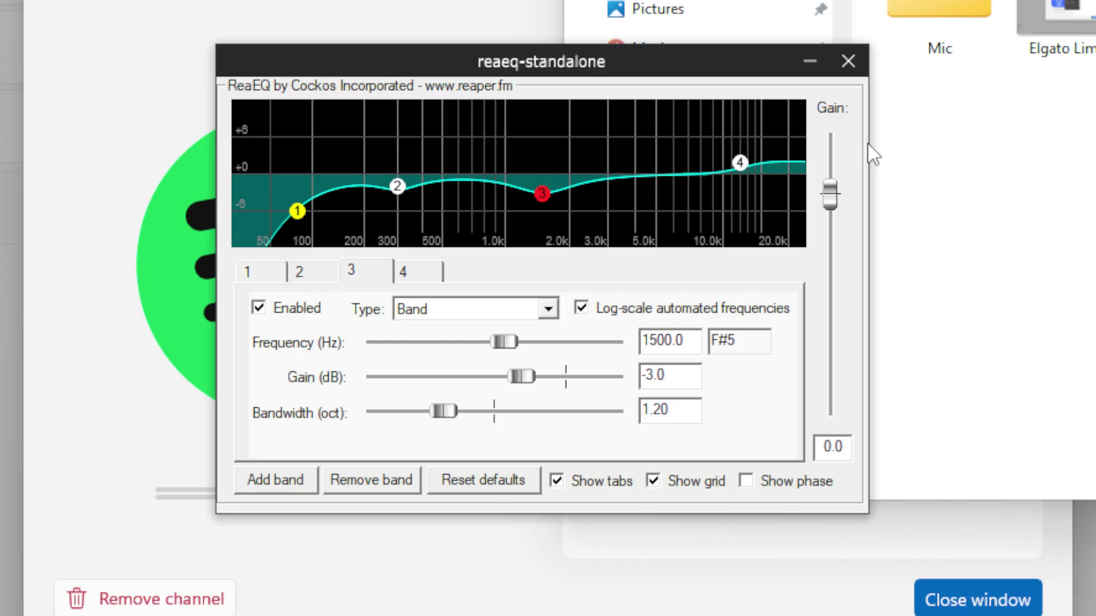
pyautogui.click(740, 162)
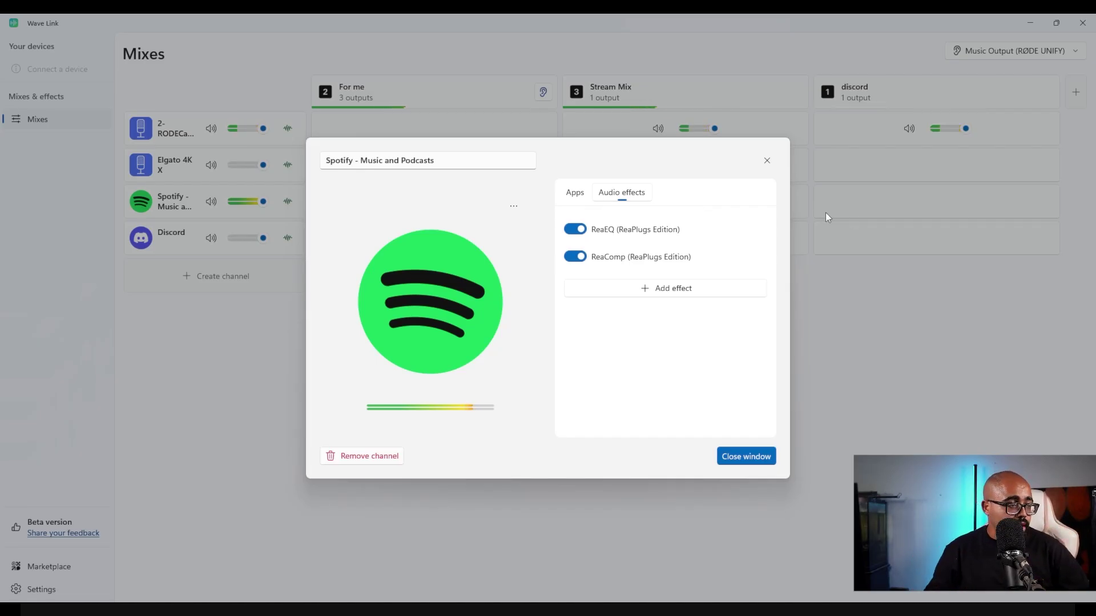
pyautogui.click(756, 256)
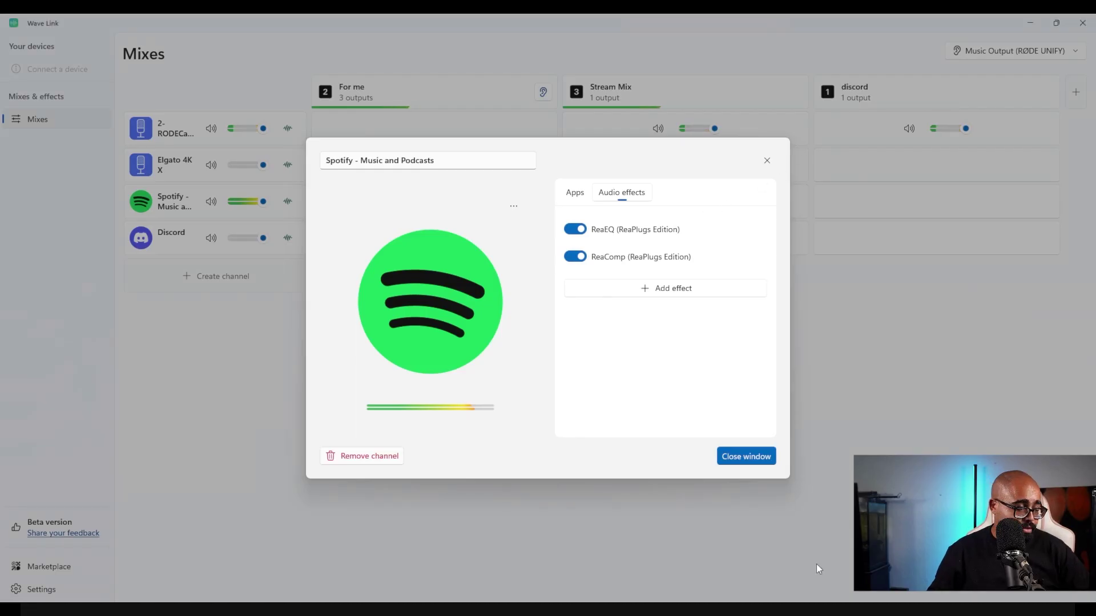
pyautogui.click(746, 456)
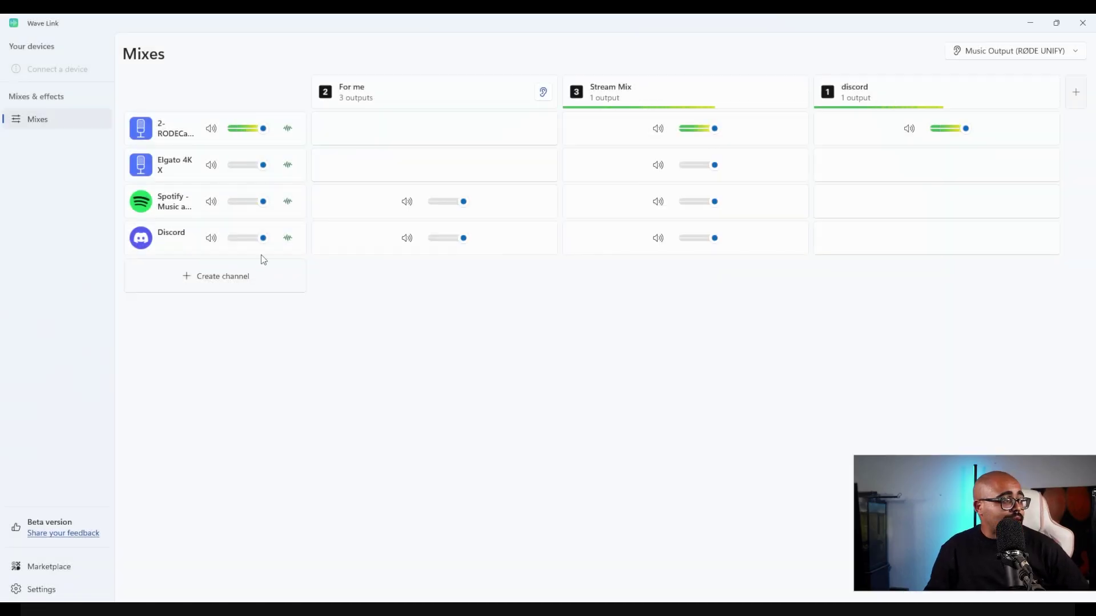
# - Examine ReaEQ bands 1 through 5 on the Discord channel and close the channel window
pyautogui.click(287, 238)
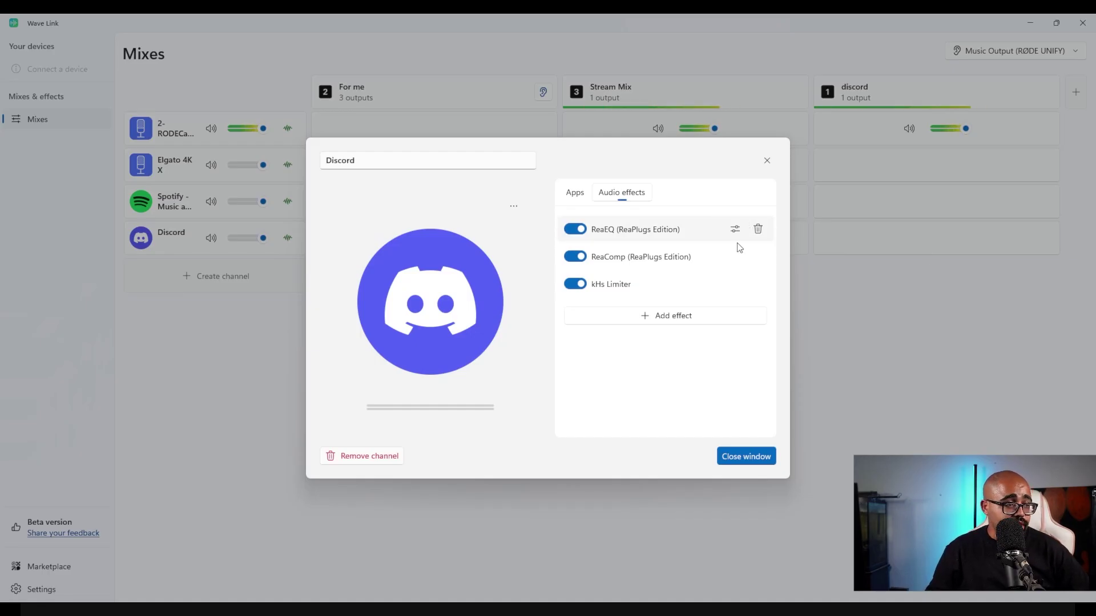
pyautogui.click(735, 229)
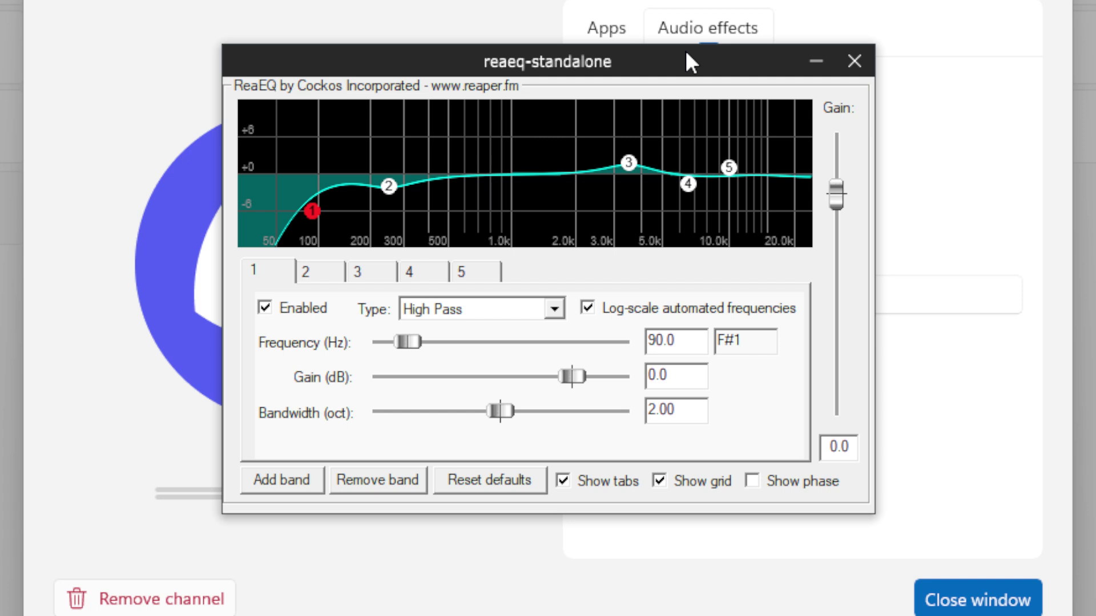
pyautogui.click(389, 186)
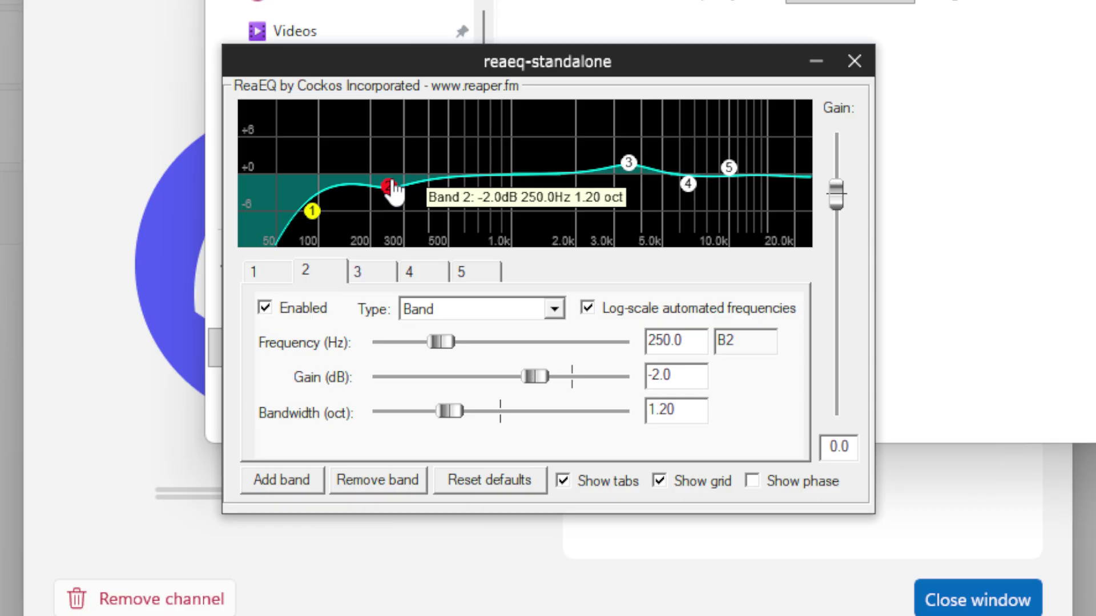
pyautogui.click(628, 163)
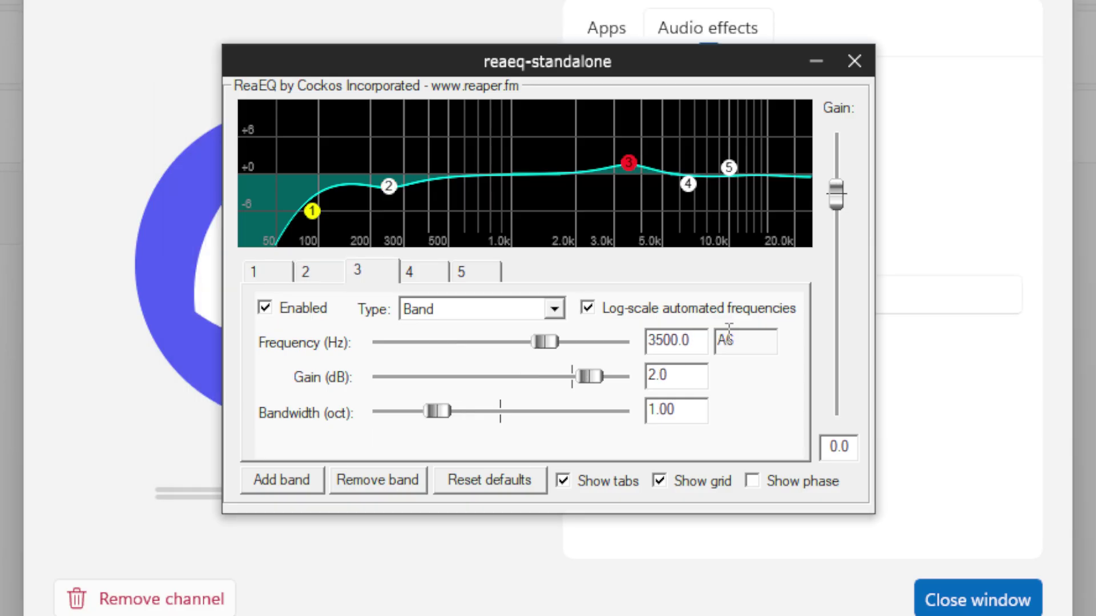
pyautogui.click(688, 183)
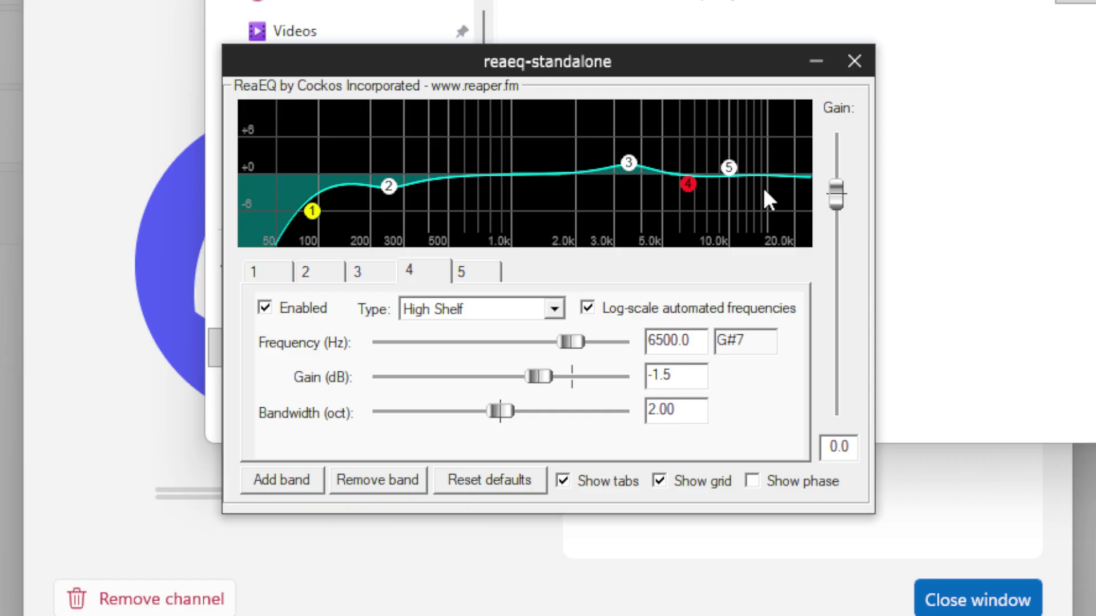
pyautogui.click(728, 167)
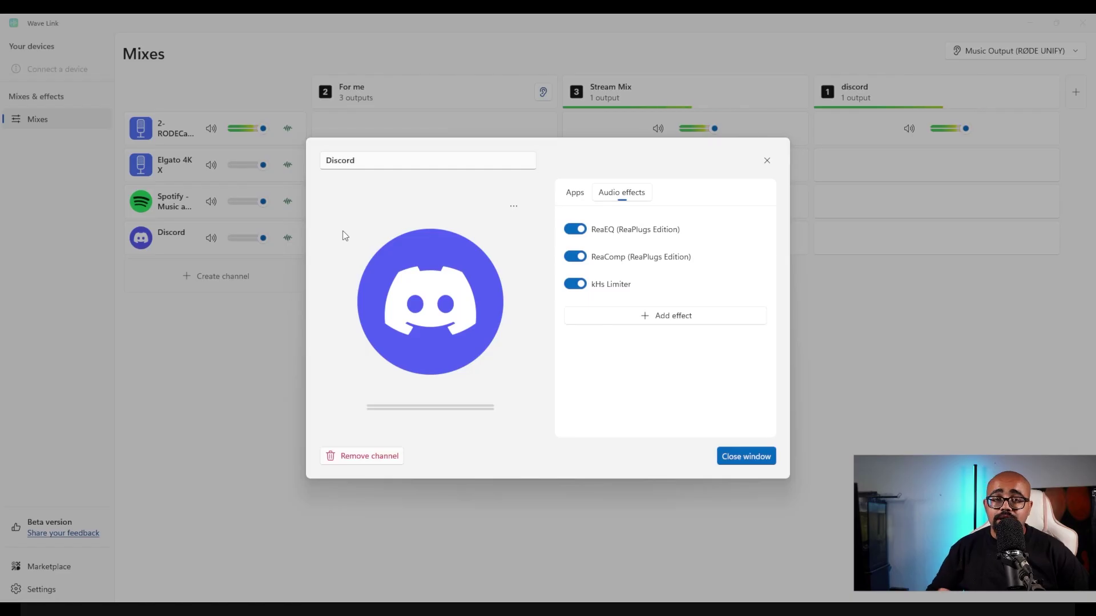
pyautogui.click(767, 161)
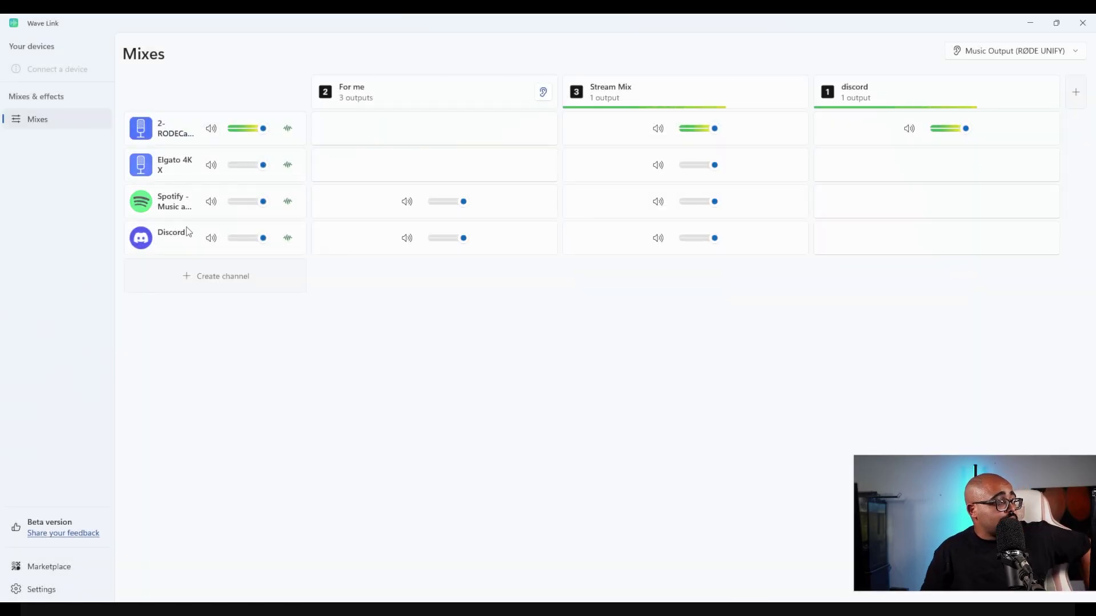